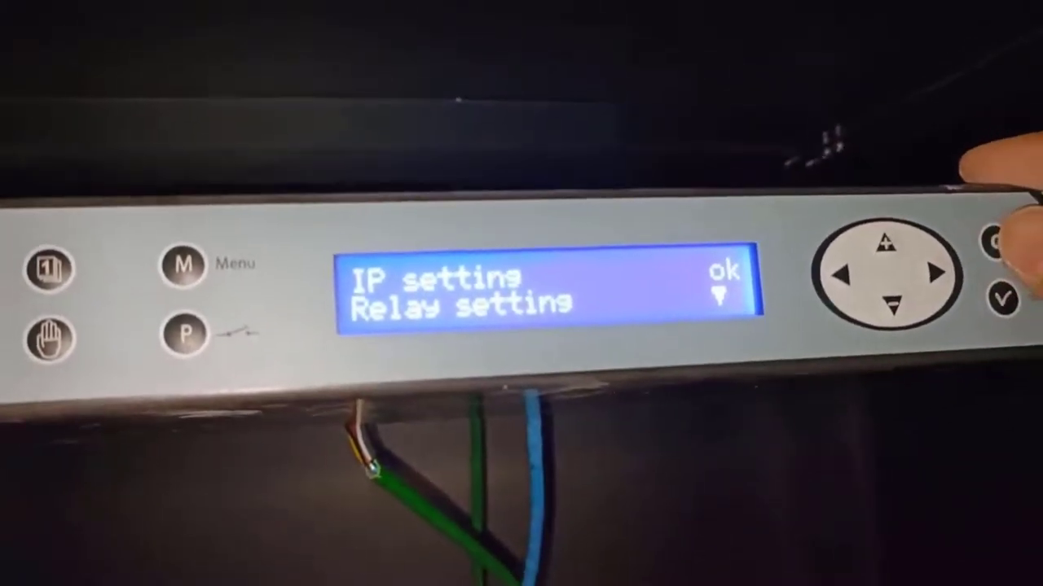
click(1003, 225)
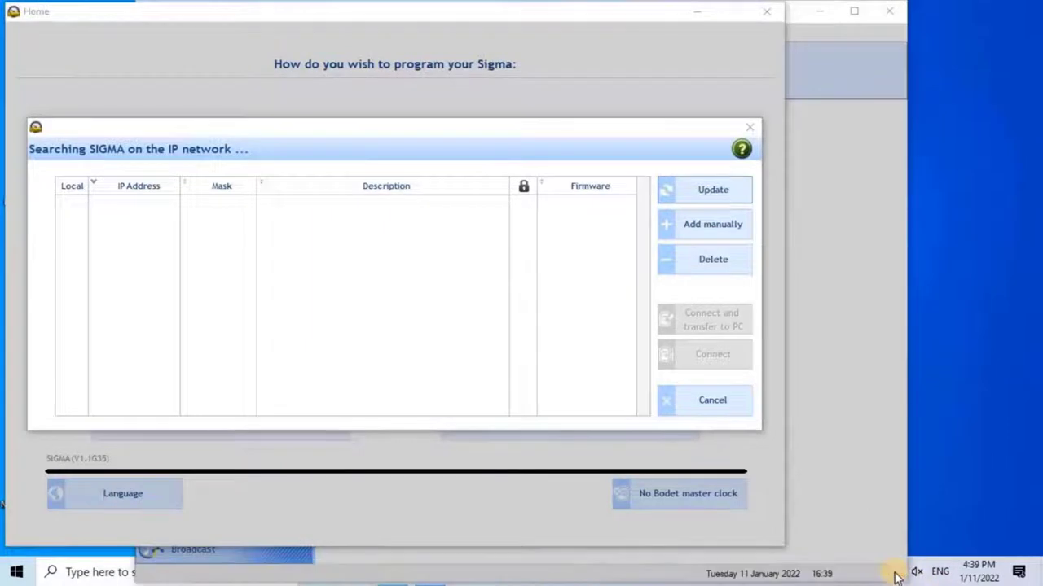
Step: Open the Ethernet adapter's properties from the Windows network settings
click(899, 573)
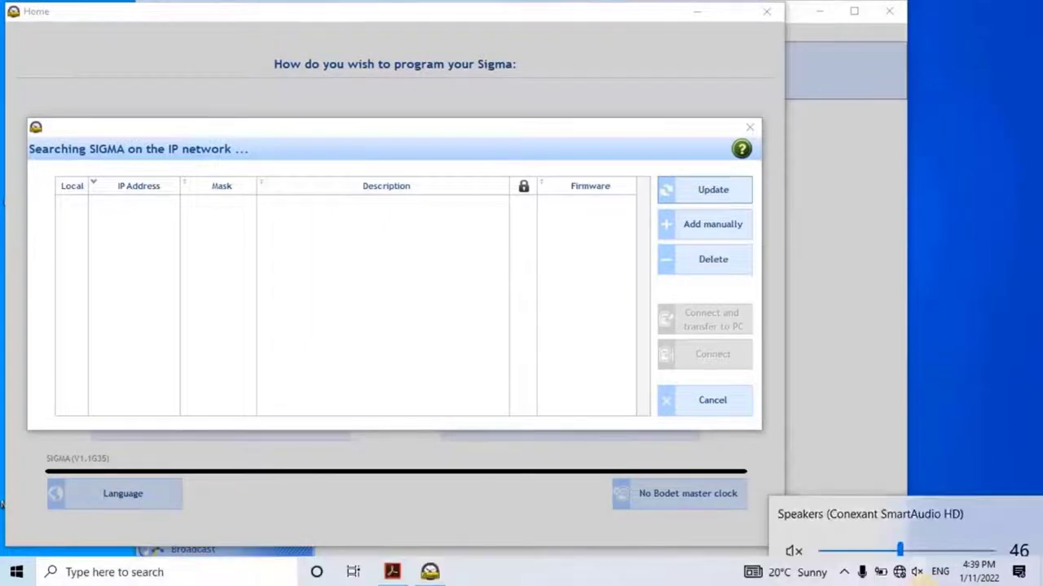
click(899, 572)
right_click(899, 572)
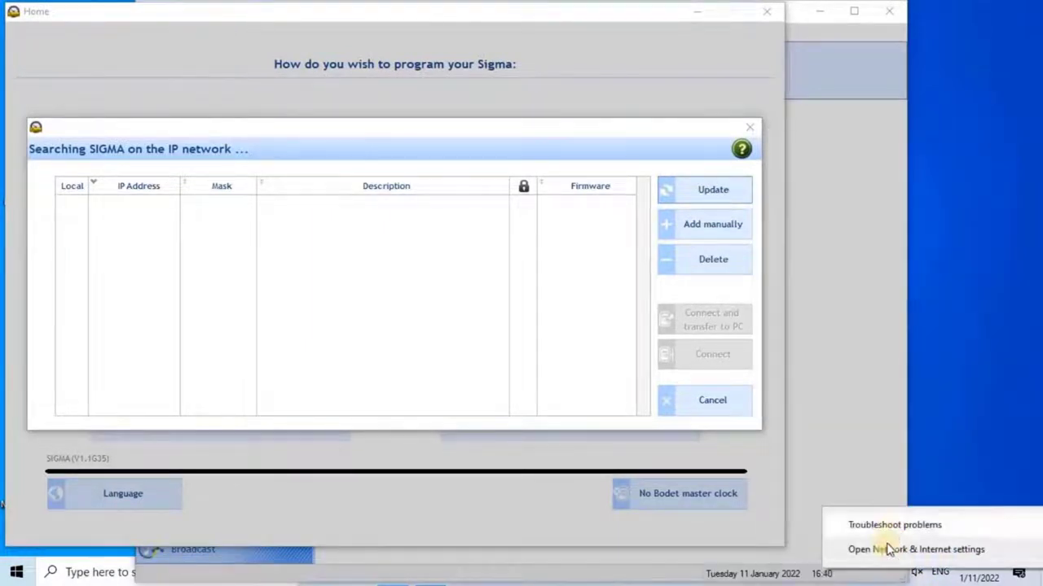
click(884, 552)
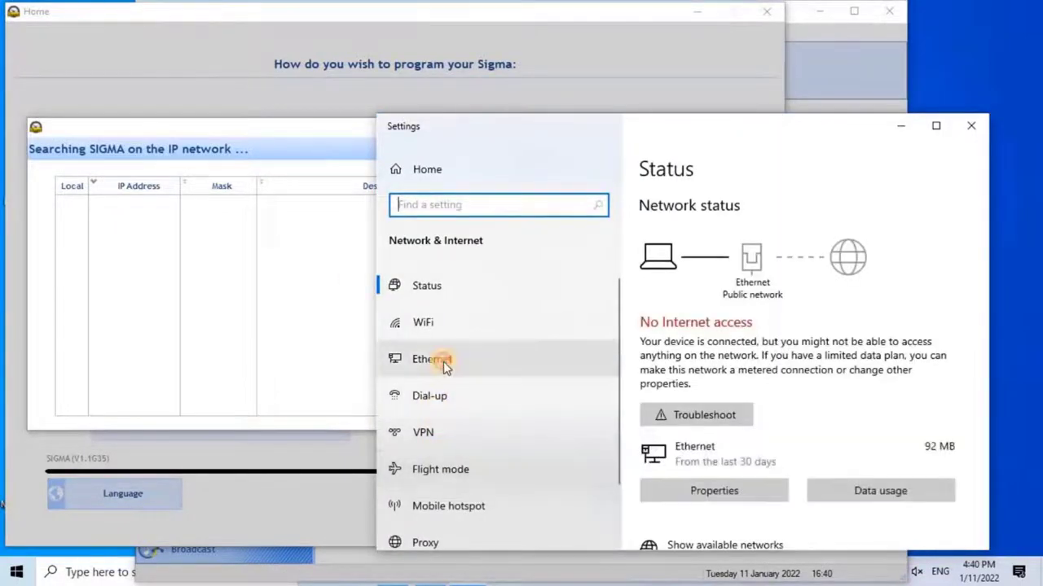
click(444, 366)
click(673, 316)
right_click(371, 193)
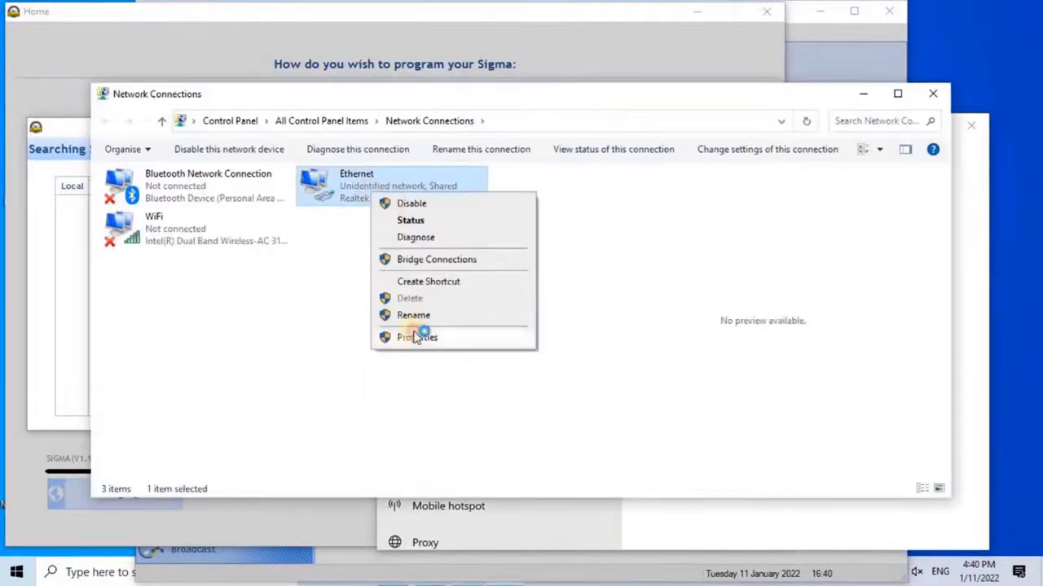
click(417, 338)
Step: Set the Ethernet adapter's static IPv4 address to 192.168.100.100 with subnet mask 255.255.255.0 and close the network windows
text(19)
text(2.168.100.100)
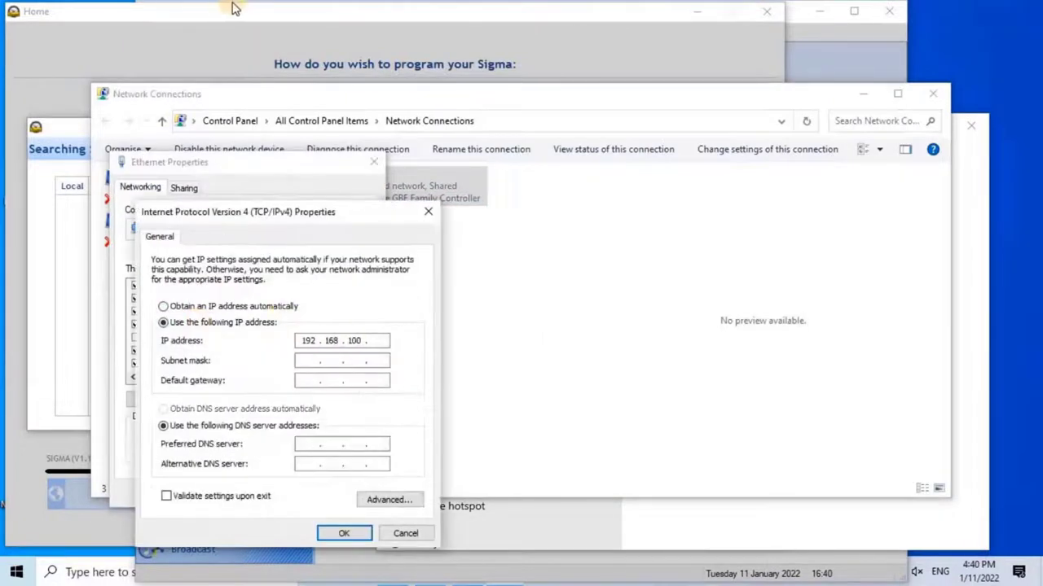
key(Tab)
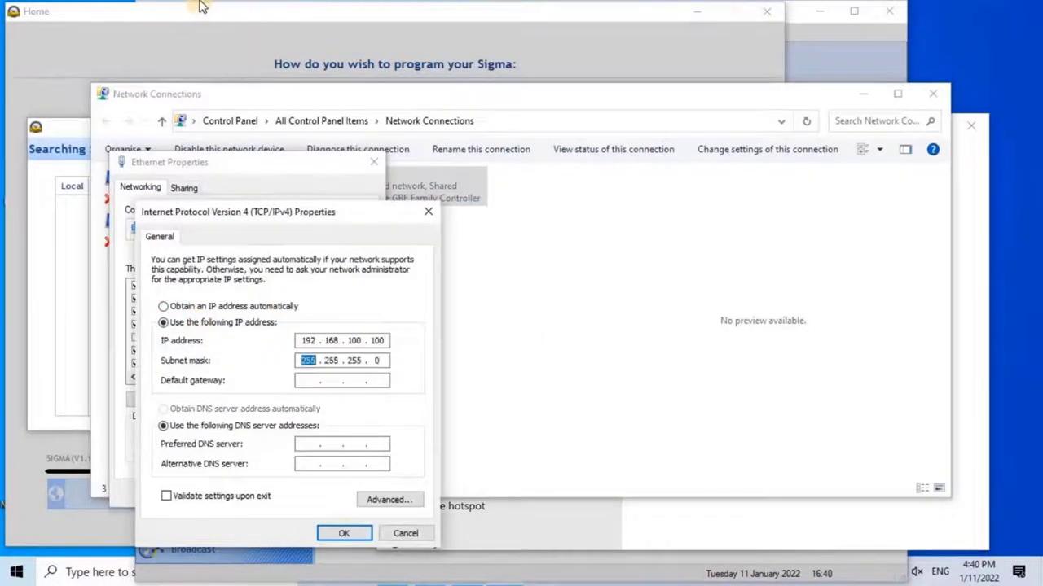
click(343, 534)
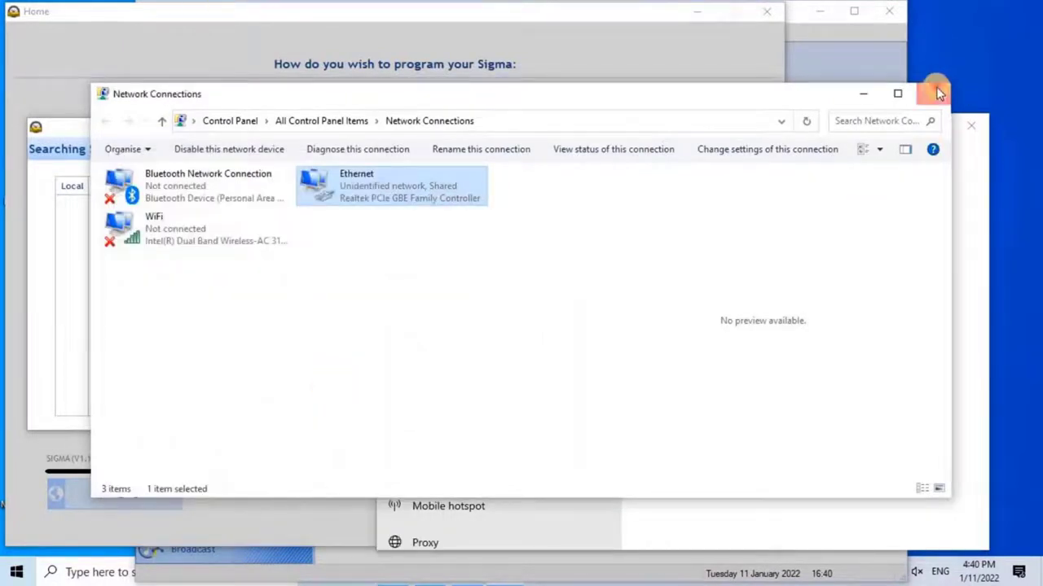
click(938, 94)
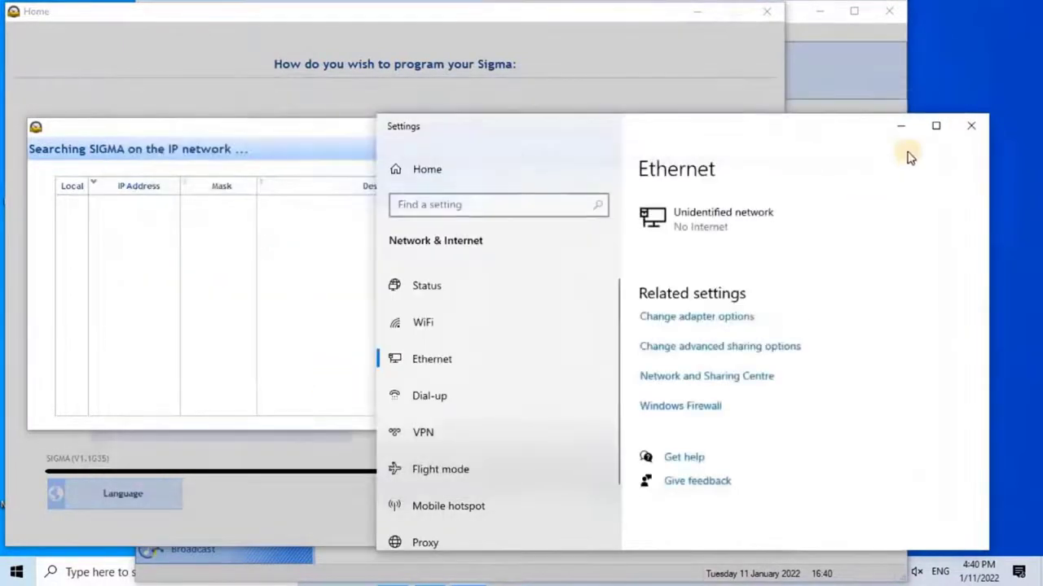
click(970, 125)
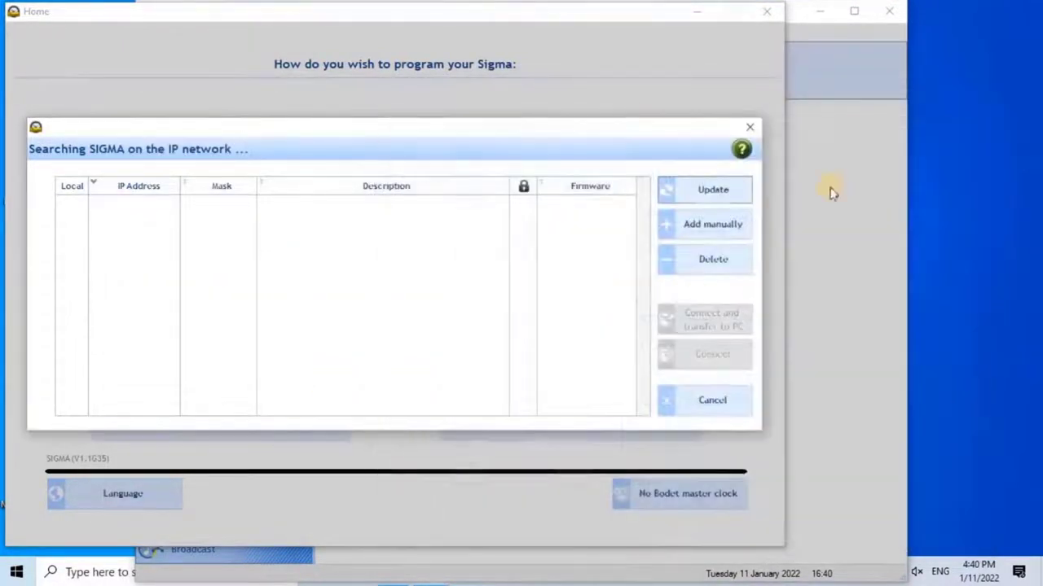
Step: Rescan the network for the Sigma, connect to 192.168.100.2 with transfer to PC, and agree to start the setup wizard
click(710, 189)
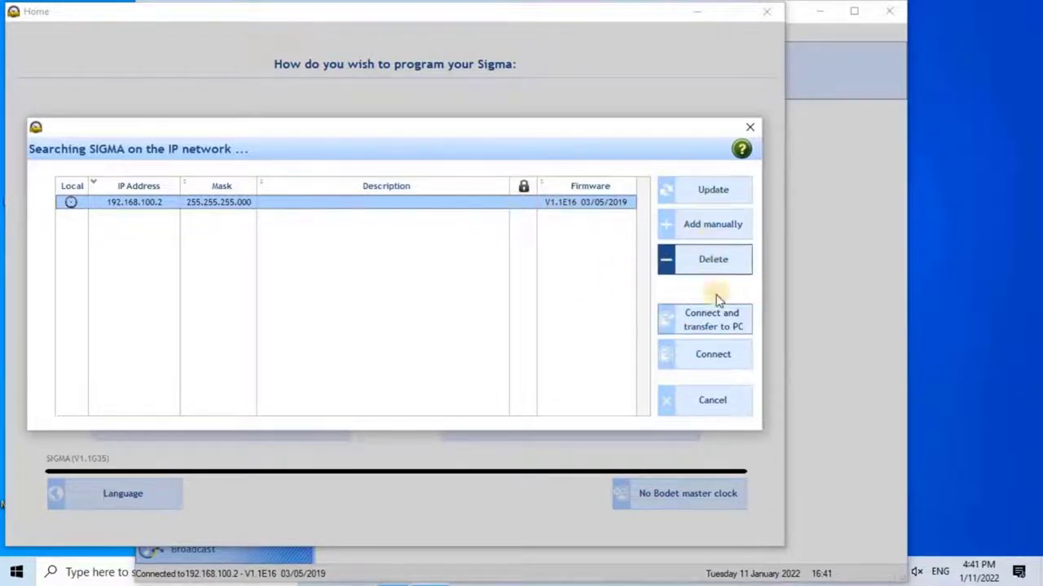
click(725, 324)
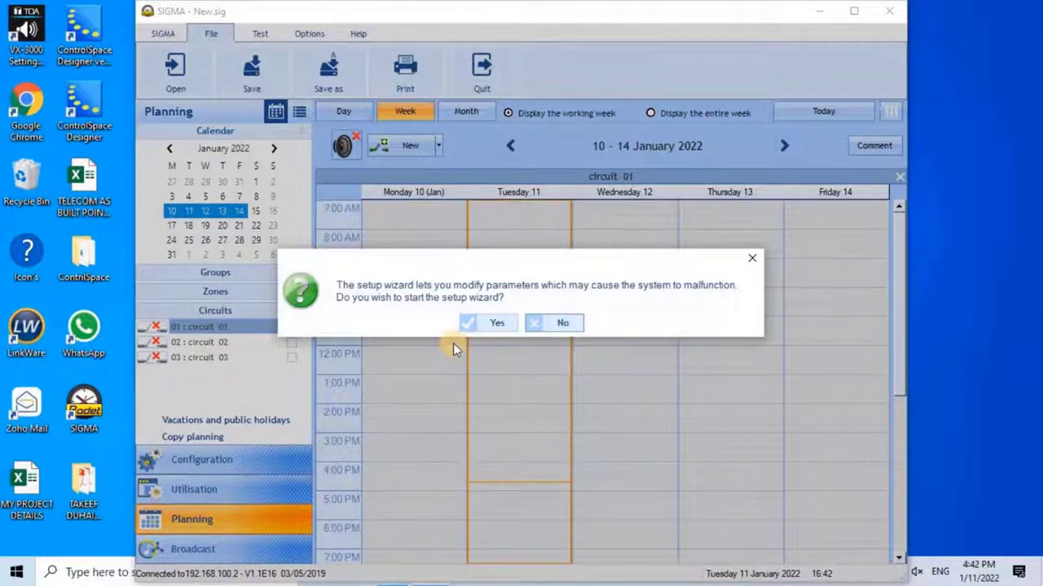
click(498, 324)
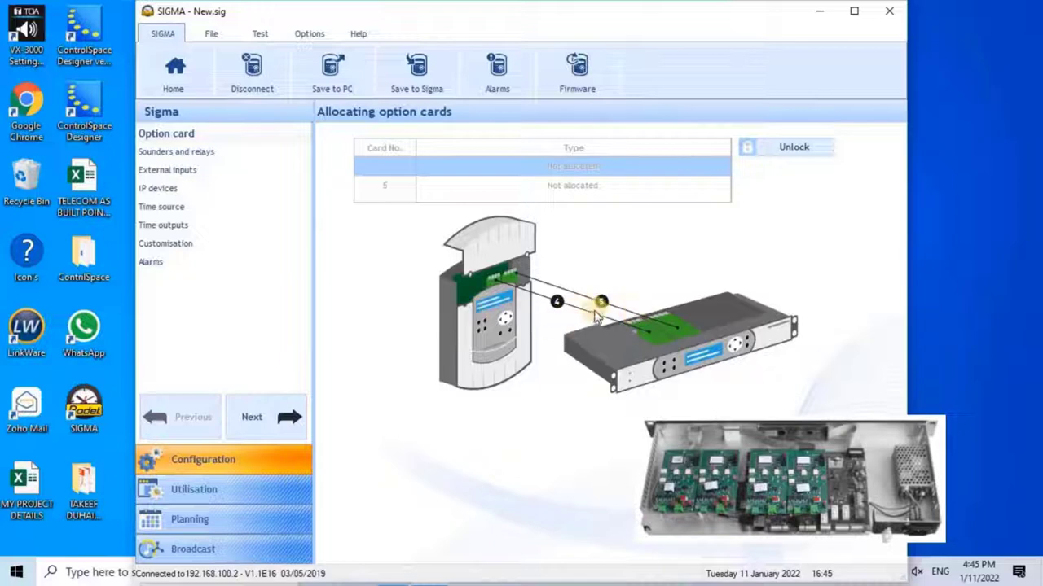
Step: Unlock the option card allocation and review the types available for cards 4 and 5, leaving both unallocated
click(769, 150)
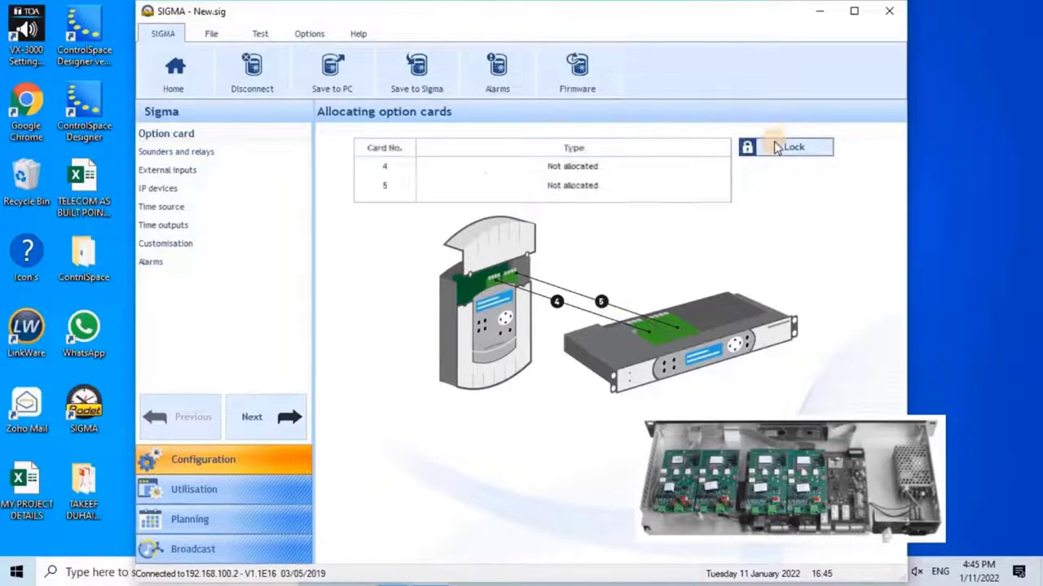
click(562, 167)
click(566, 167)
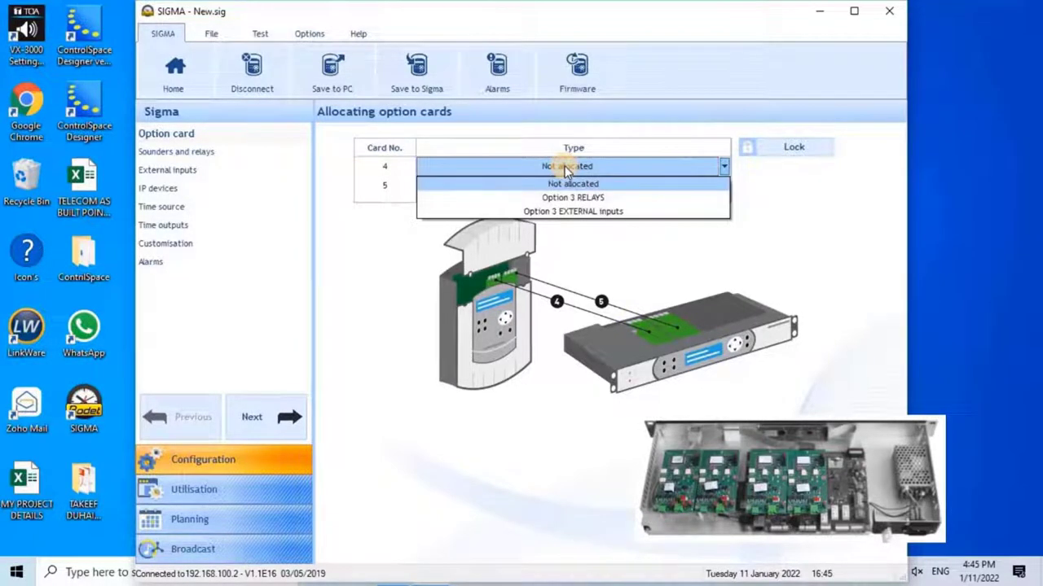
click(566, 169)
click(586, 168)
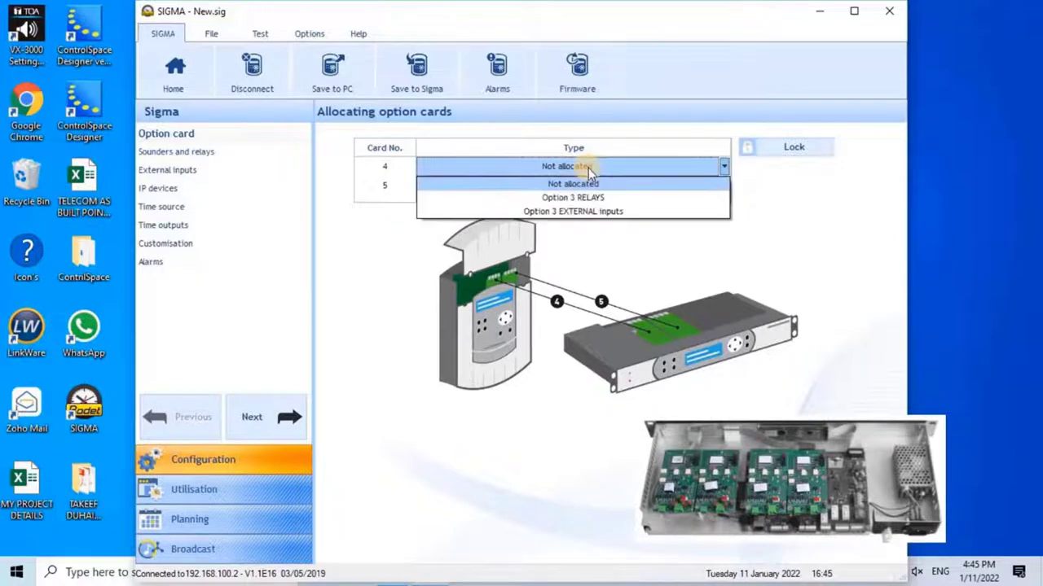
click(687, 185)
click(684, 185)
click(684, 185)
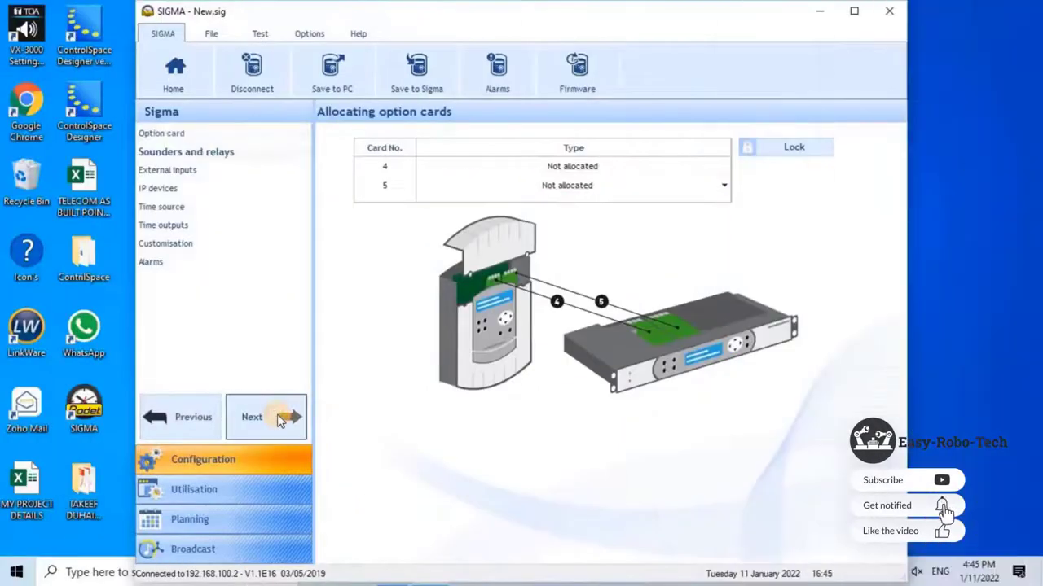
Step: Advance the configuration past Sounders and relays and External inputs to the IP devices page
click(280, 417)
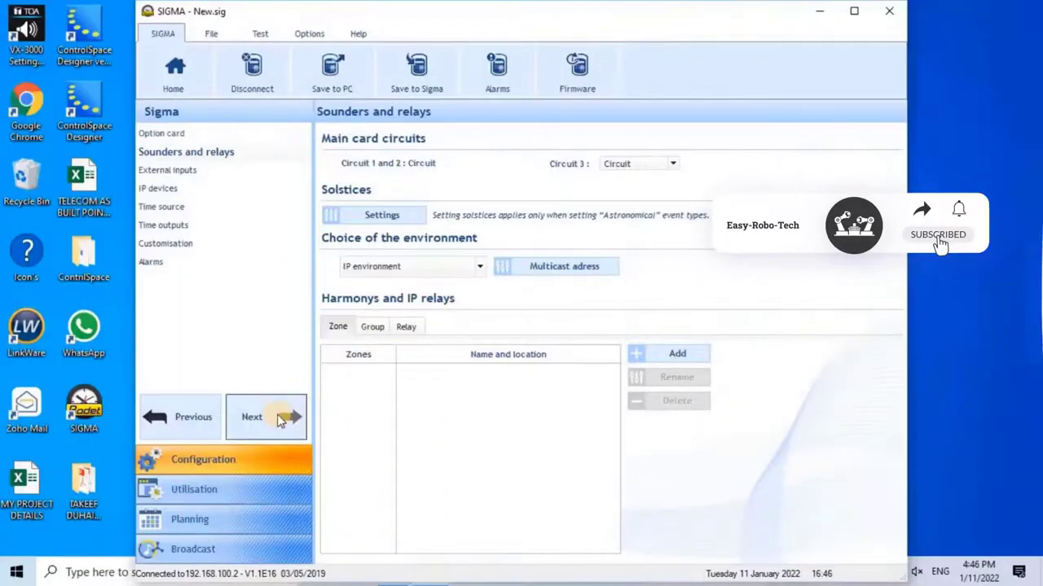
click(279, 417)
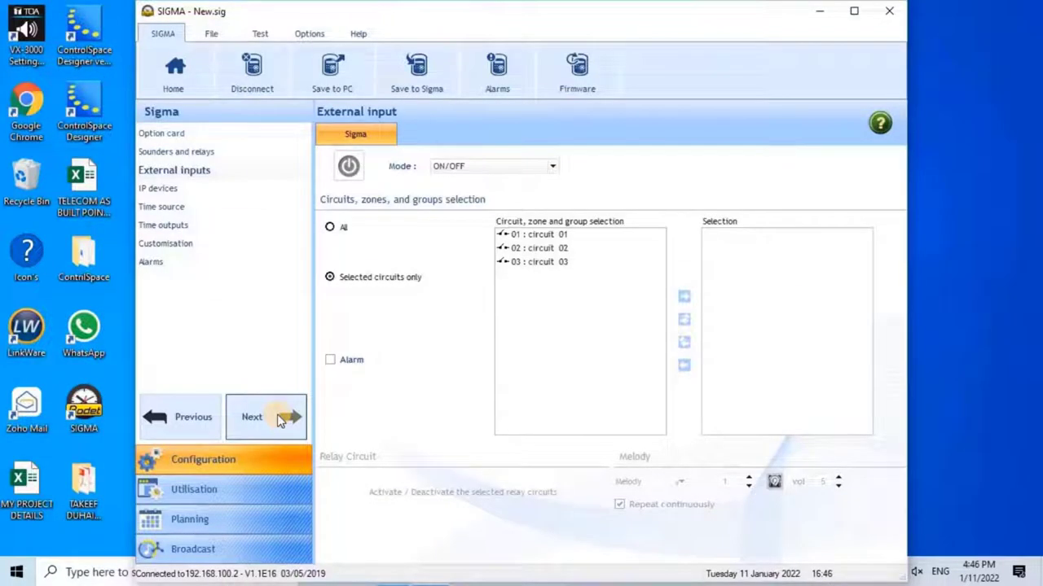
click(278, 417)
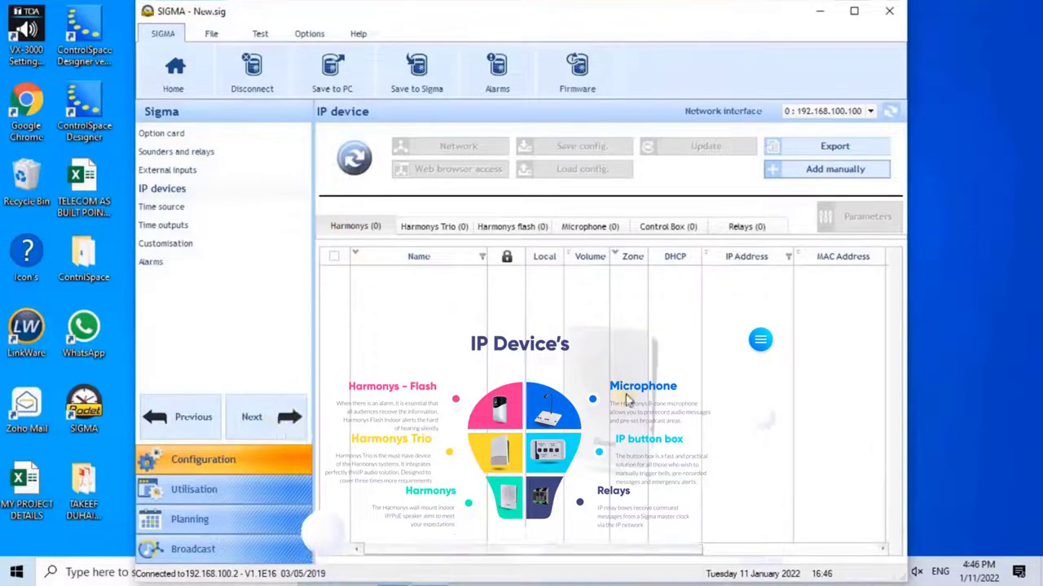
Step: Review the IP device lists for Harmonys Trio, Harmonys flash, Microphone, Control Box and Relays
click(431, 230)
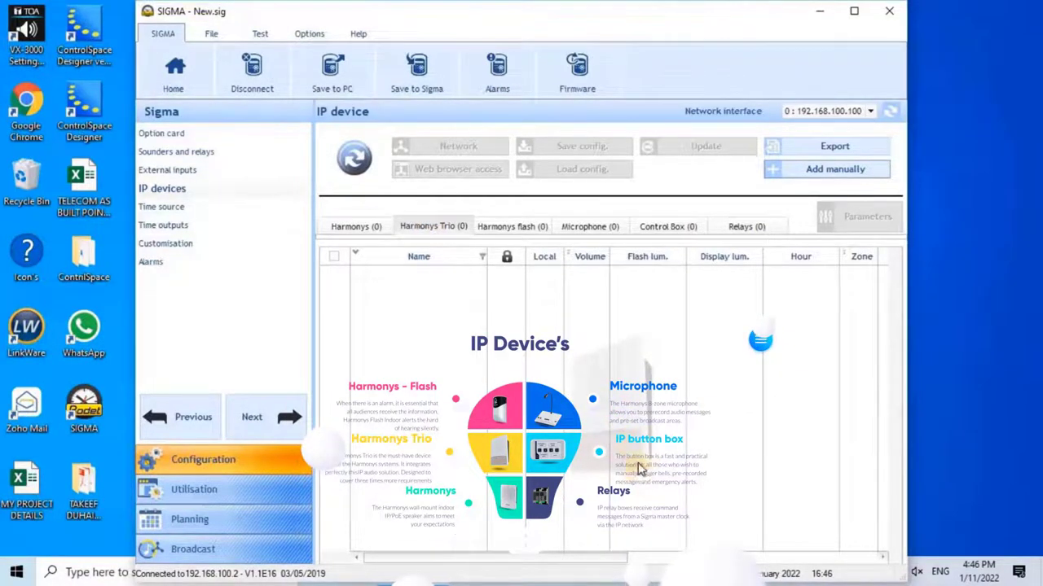
click(510, 230)
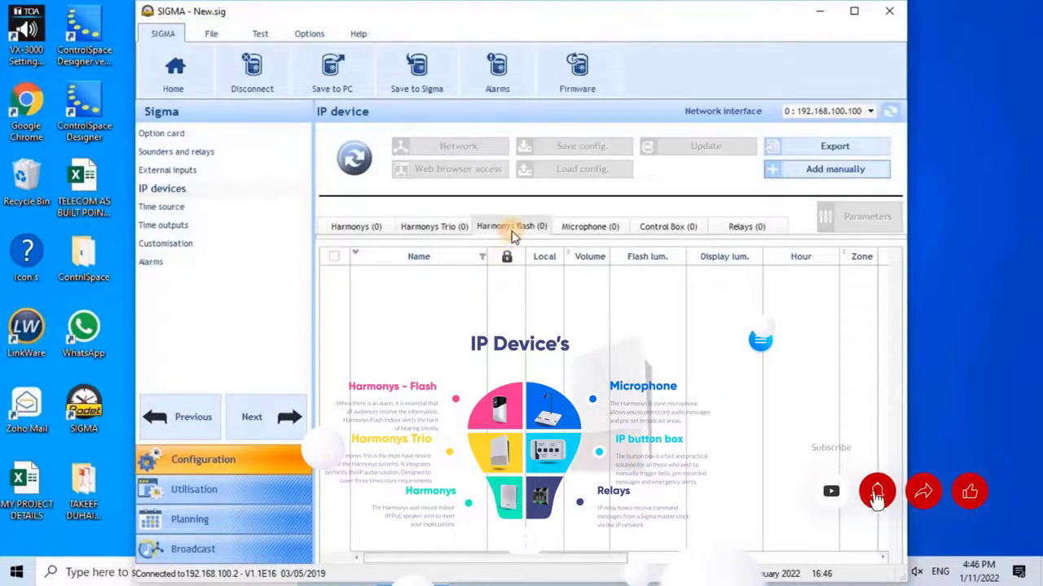
click(590, 229)
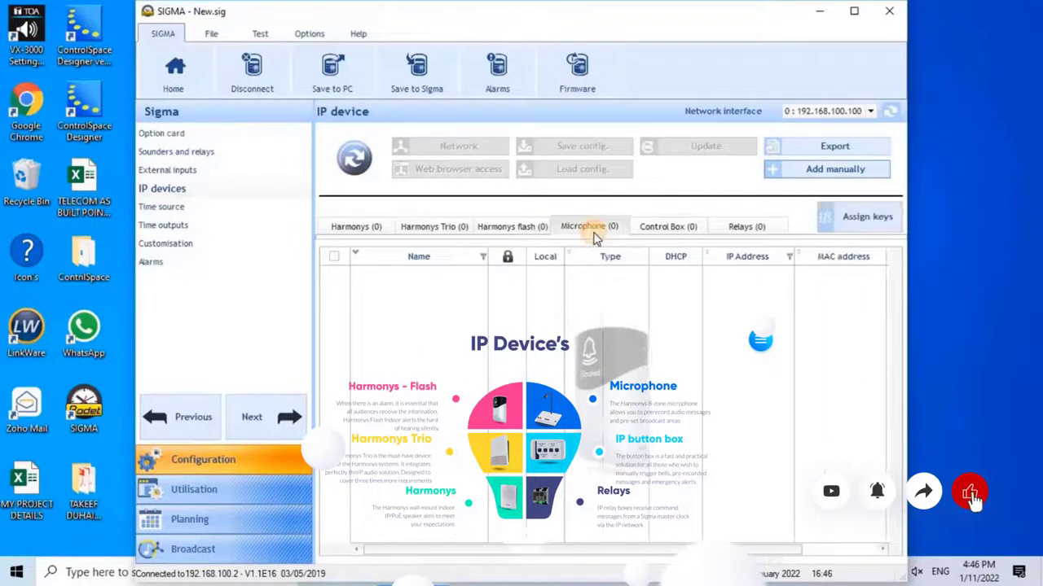
click(652, 232)
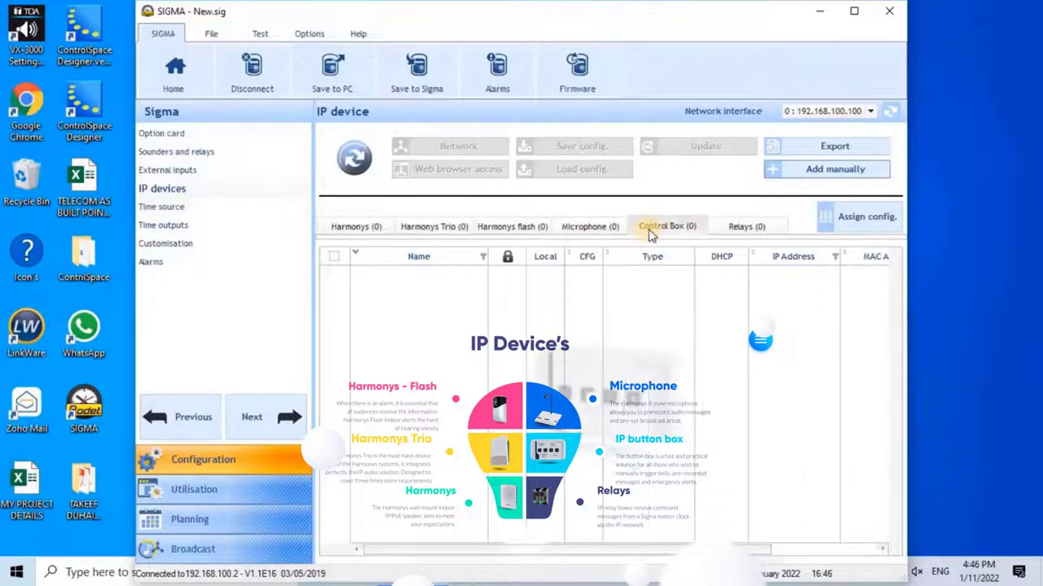
click(751, 230)
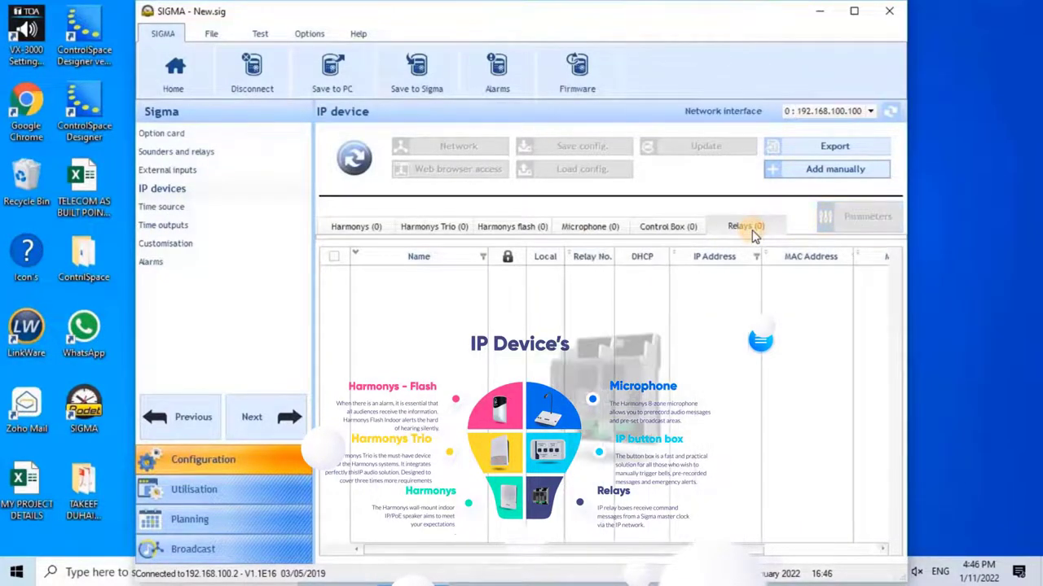
click(677, 231)
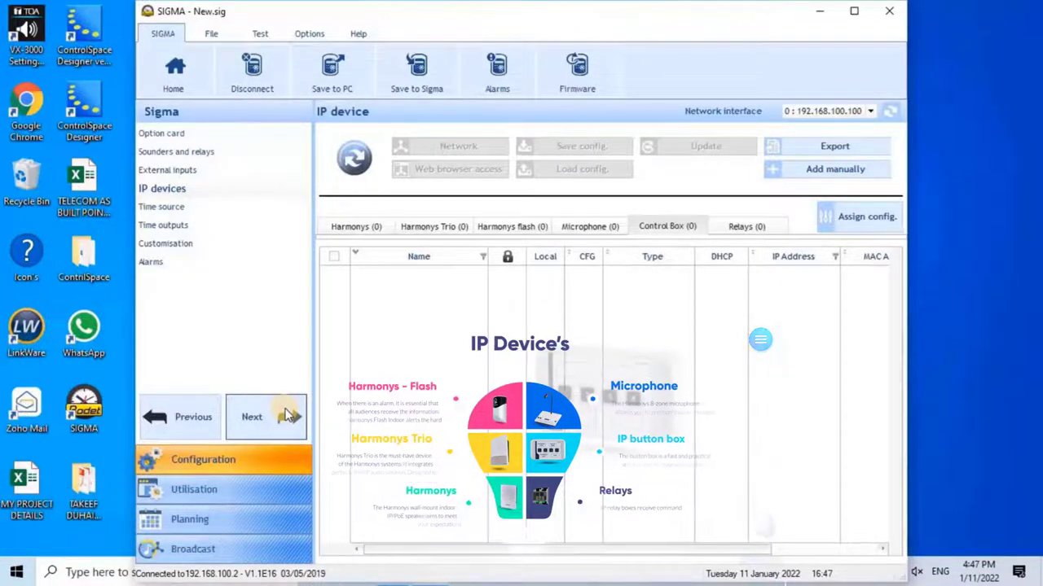
Step: In the Time source configuration, set the synchronisation type to GPS and the time zone to SAINT-DENIS (UTC +3:00)
click(286, 415)
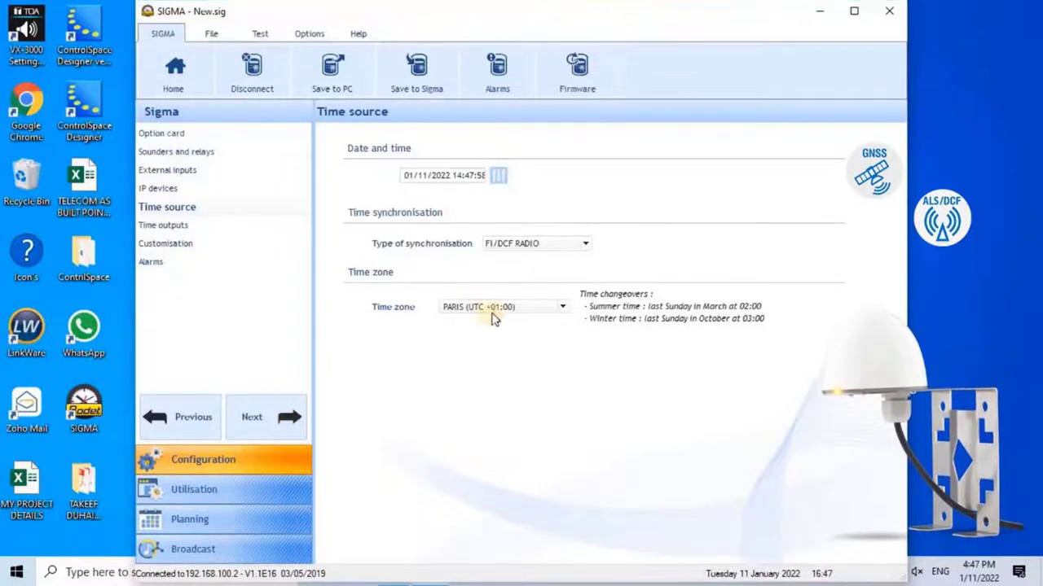
click(583, 247)
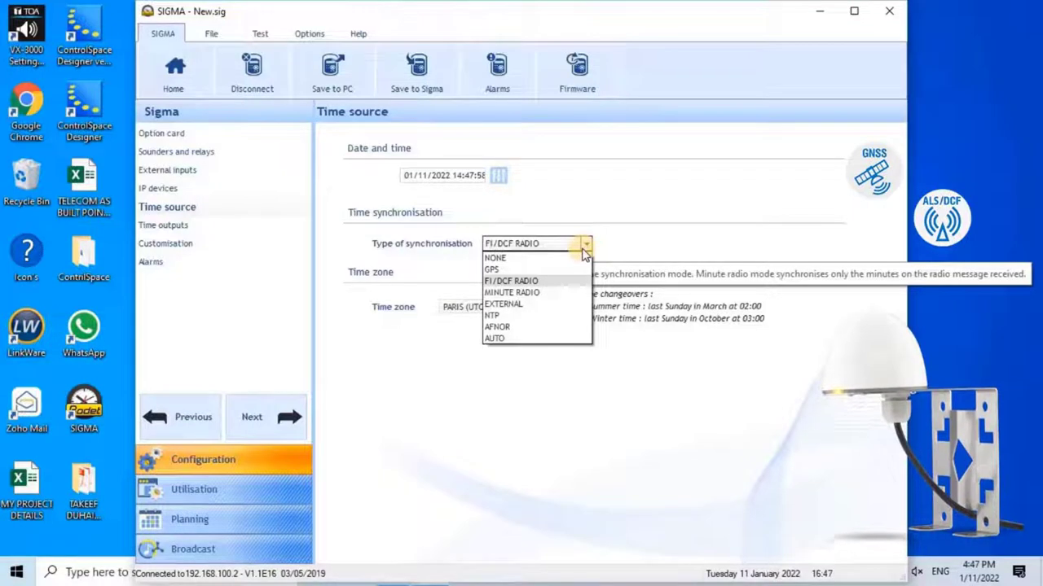
click(552, 280)
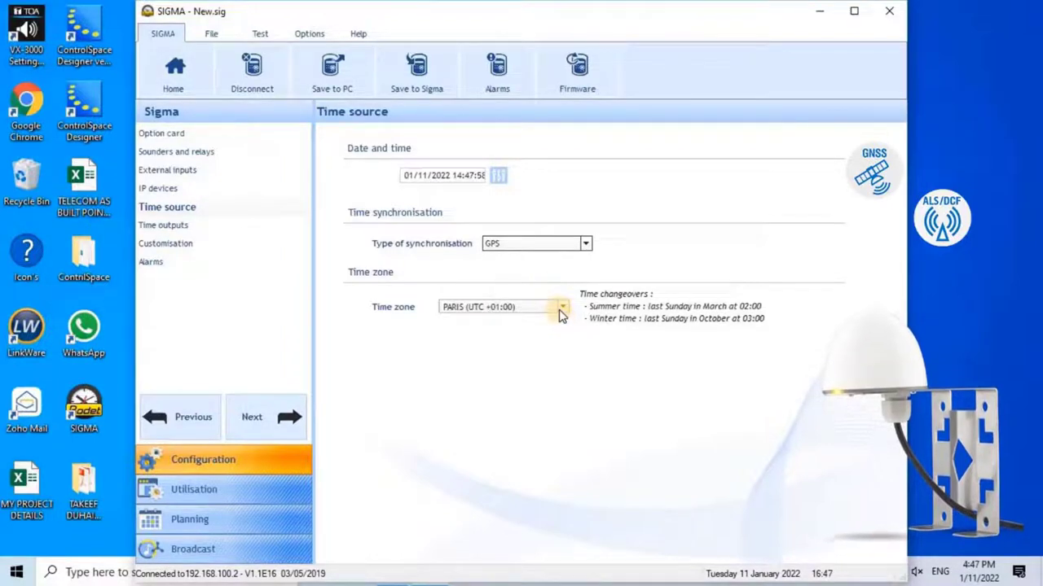
click(560, 309)
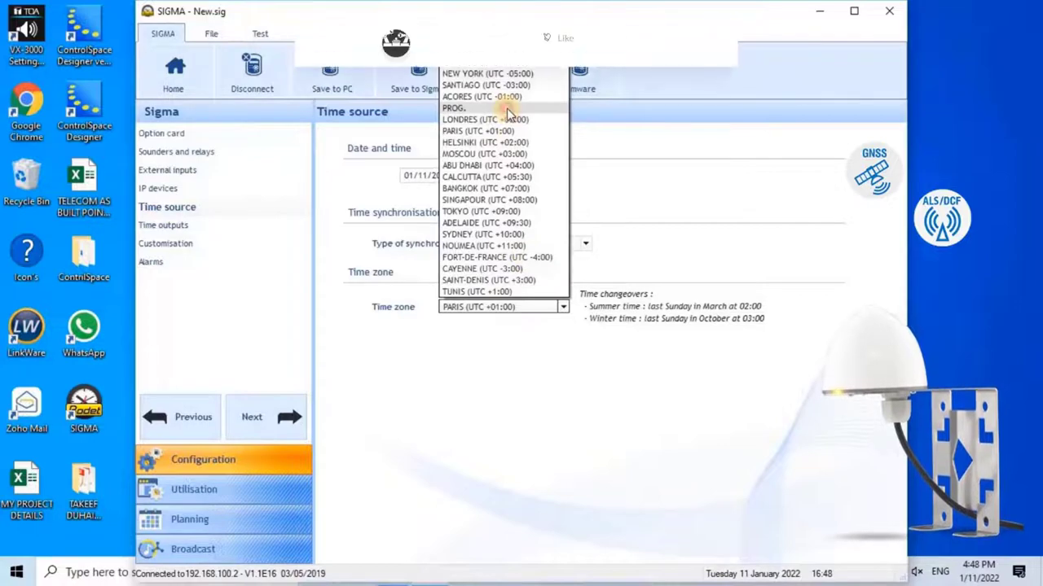
click(506, 109)
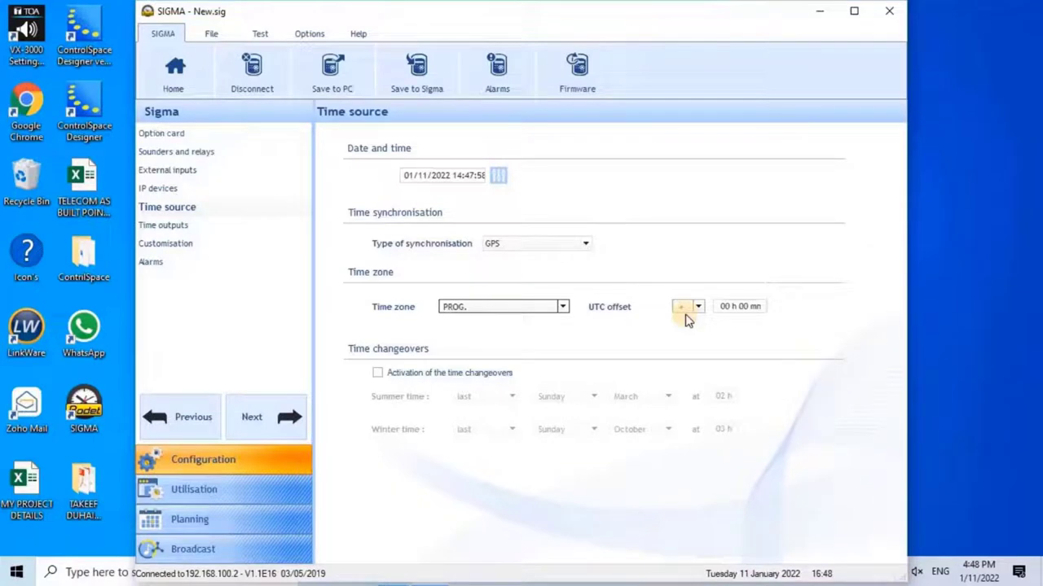
key(Tab)
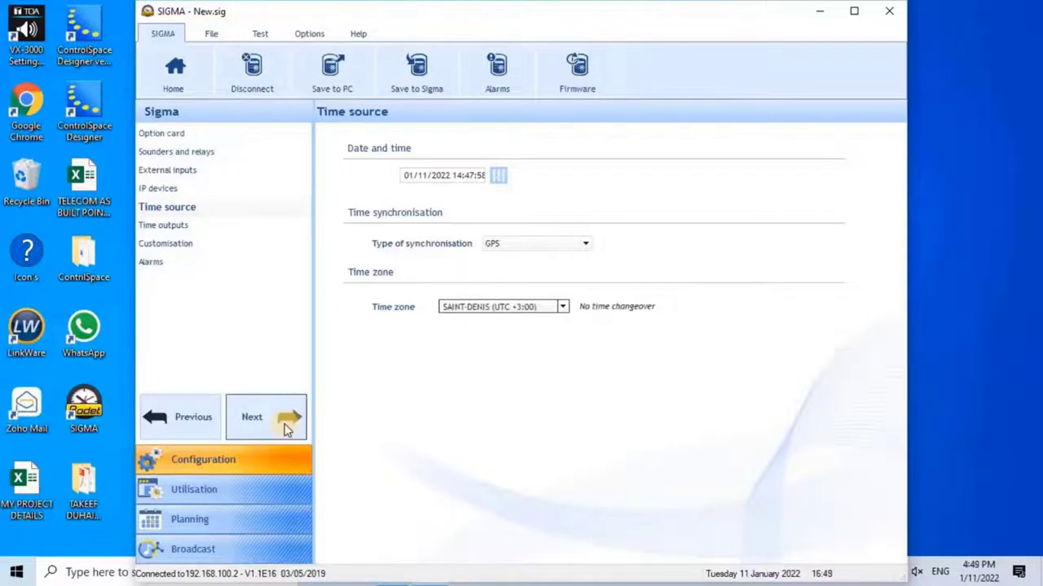
Step: Continue to the Time outputs configuration and enable the main card's 03 DHF output, keeping channel 2
click(287, 430)
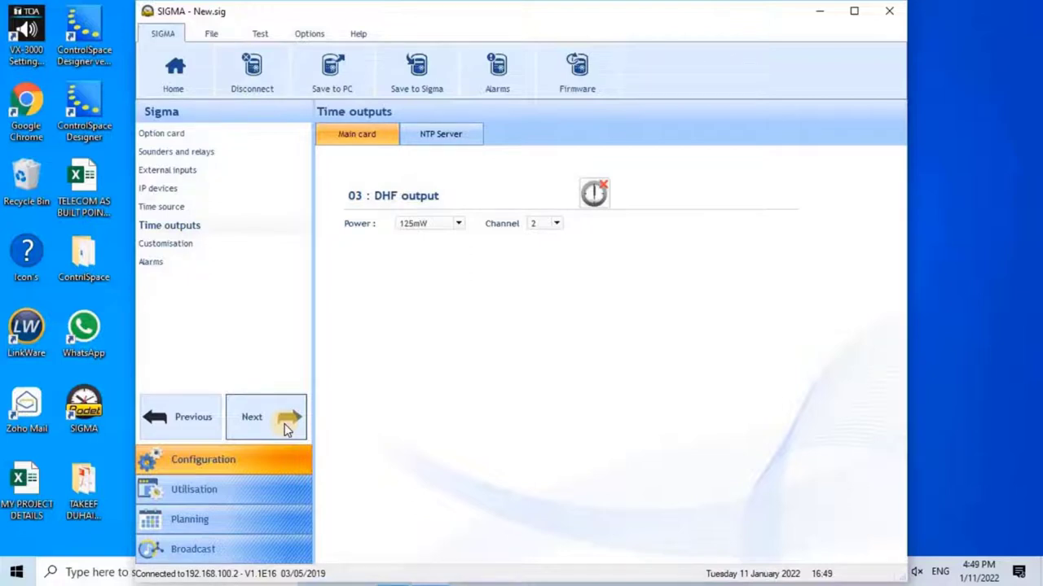
click(450, 137)
click(580, 200)
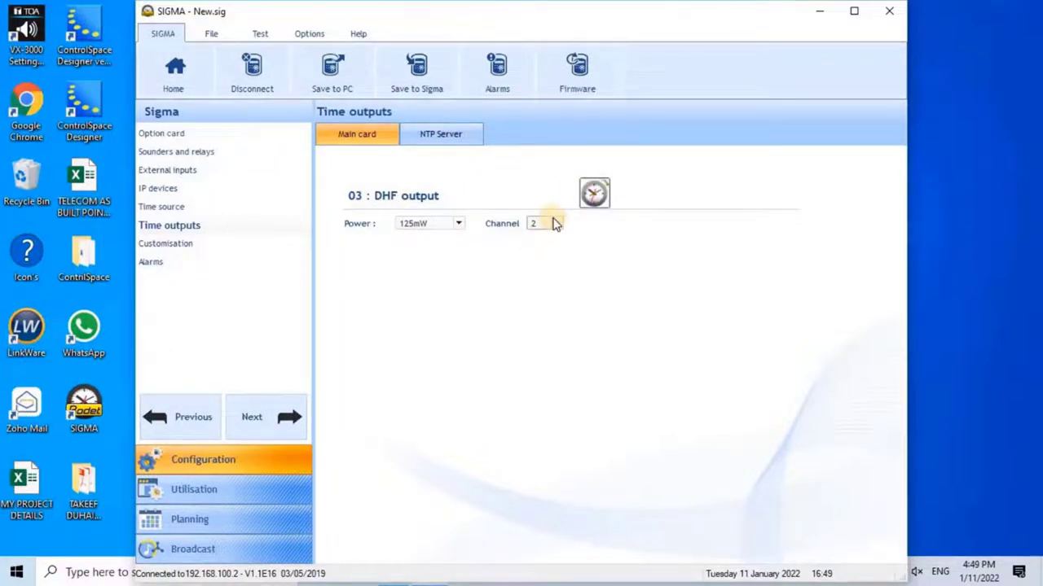
click(556, 223)
click(601, 177)
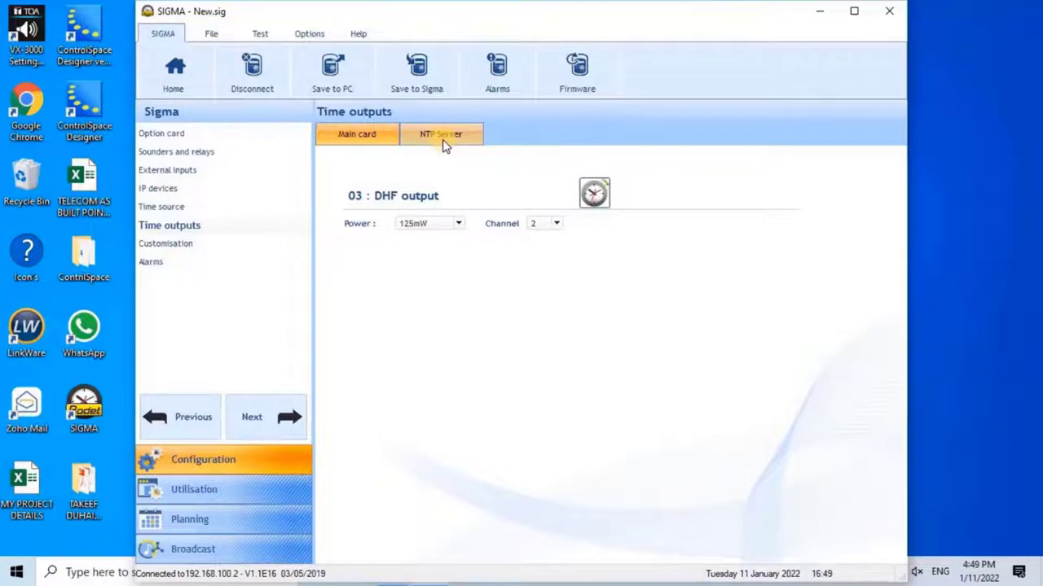
Step: Add the multicast address 239.192.54.1 to the NTP server time output, with a 64 s sending period and TTL index 0
click(444, 138)
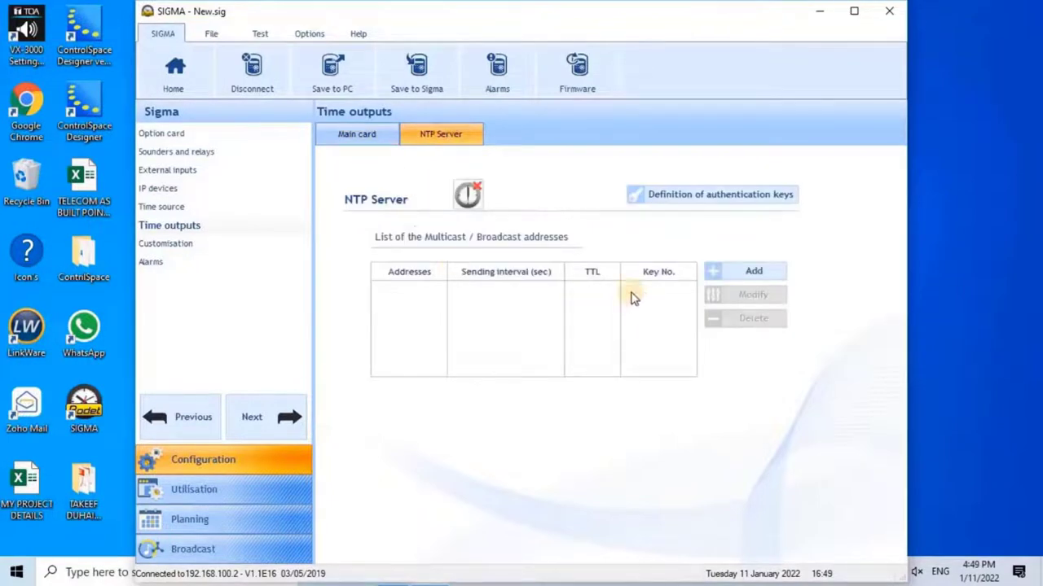
click(746, 278)
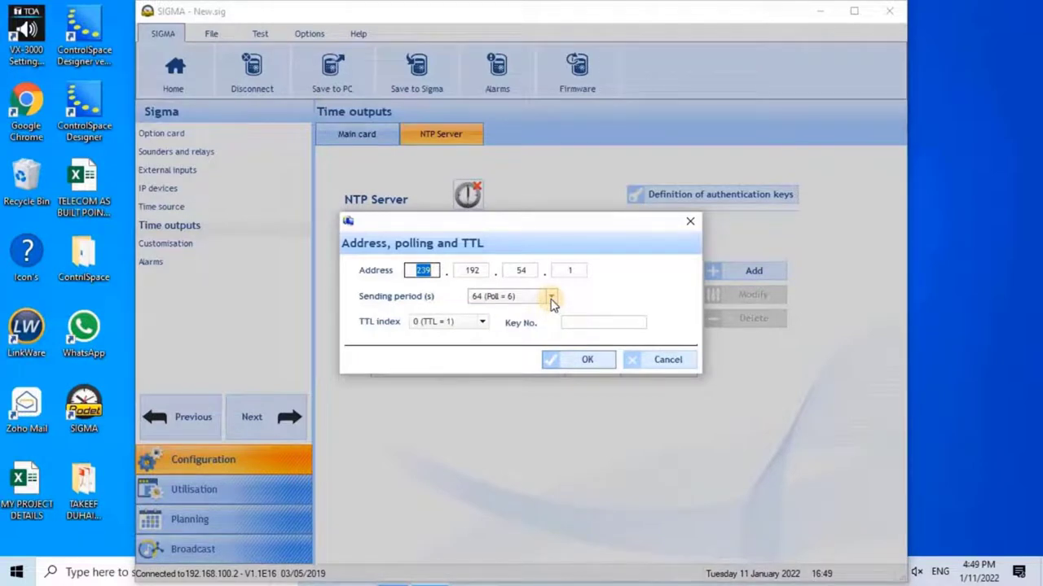
click(564, 360)
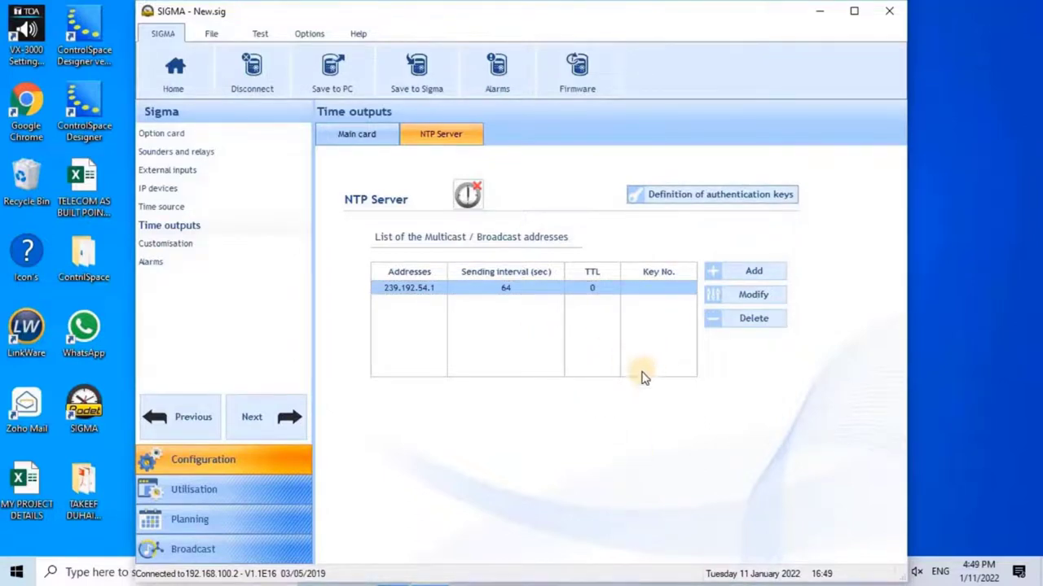
Step: Advance past the Customisation and Alarm setup pages with their existing settings and finish the setup wizard
click(294, 417)
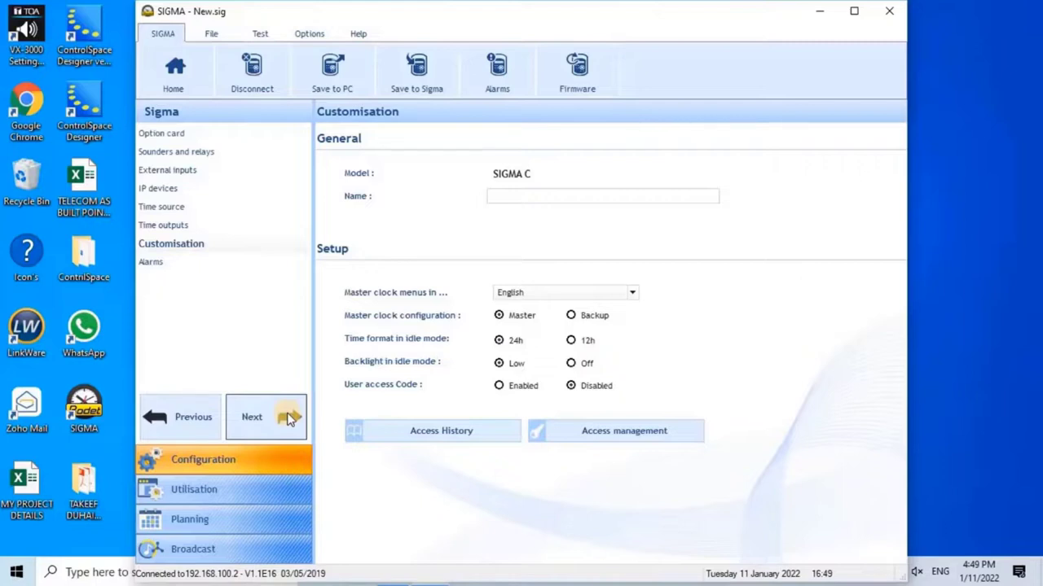
click(288, 418)
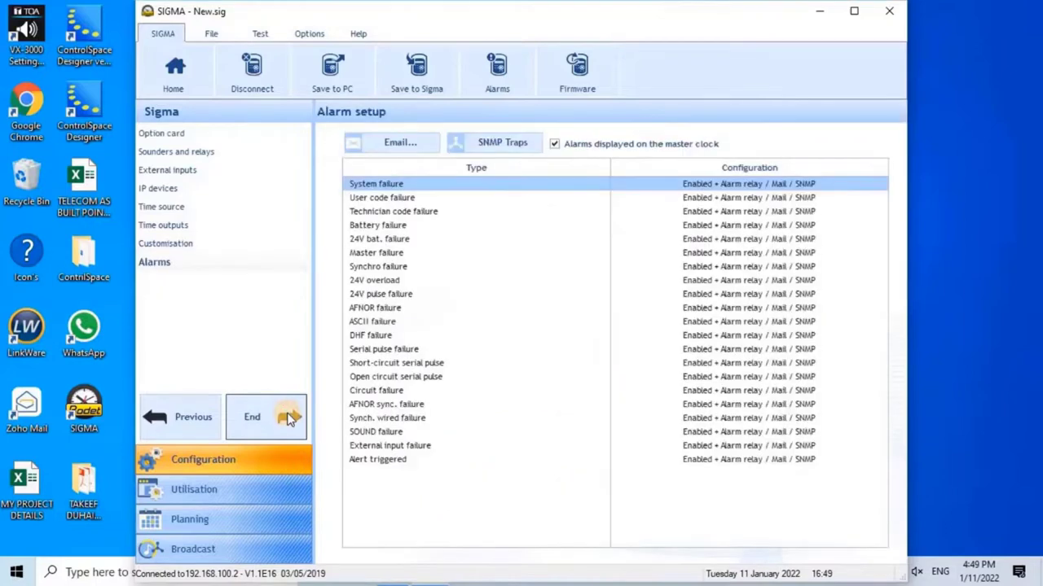
click(288, 419)
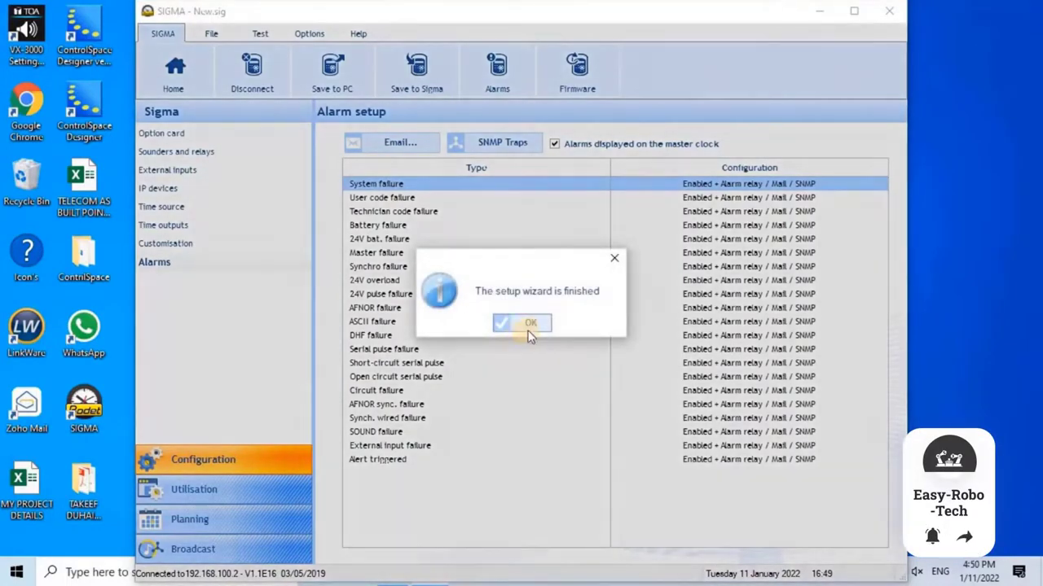
click(528, 326)
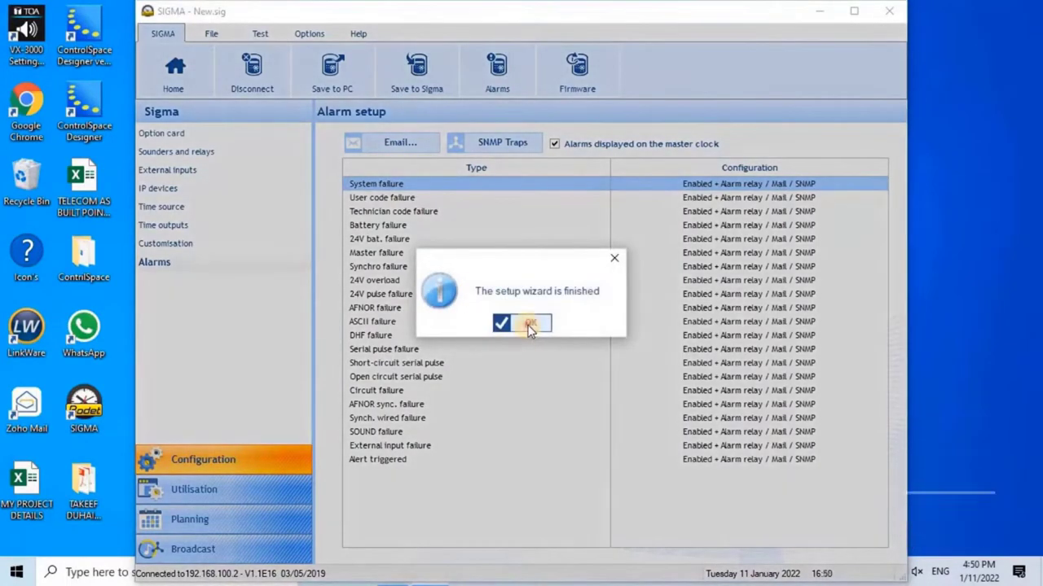